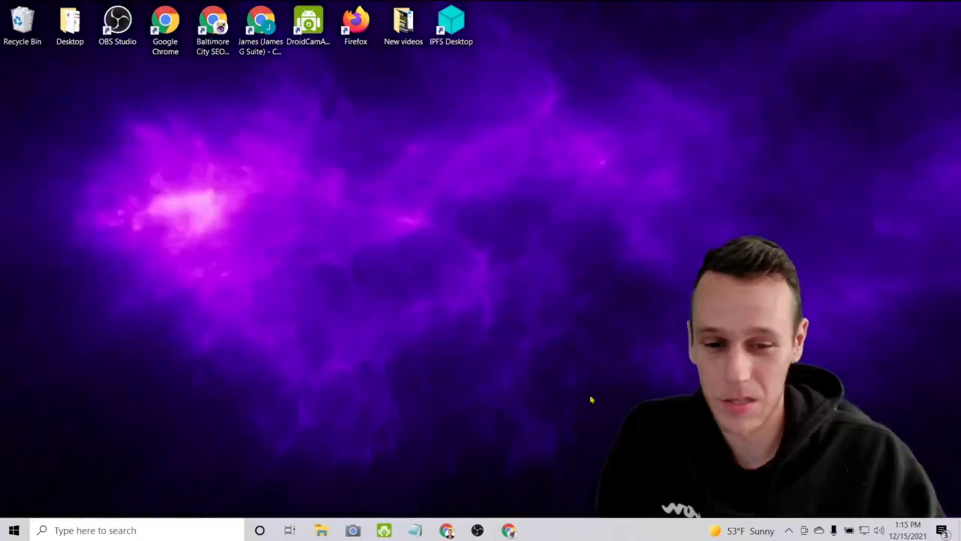
Step: Restore the Chrome window showing the how2rank.com/links page from the taskbar
{"action": "left_click", "coordinate": [447, 531]}
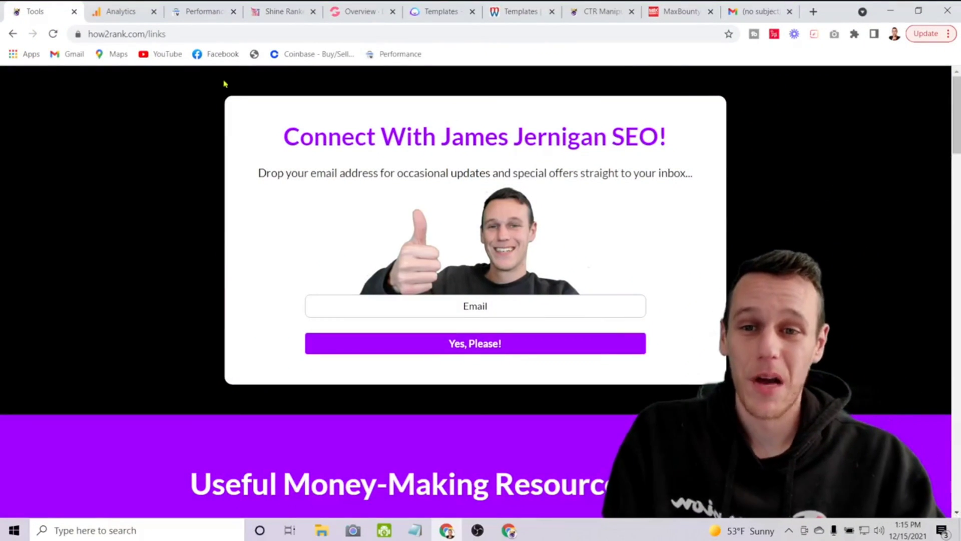
Step: Scroll the how2rank links page, then switch to the Google Analytics Home dashboard showing 222 users
{"action": "left_click", "coordinate": [92, 33]}
{"action": "key", "text": "End"}
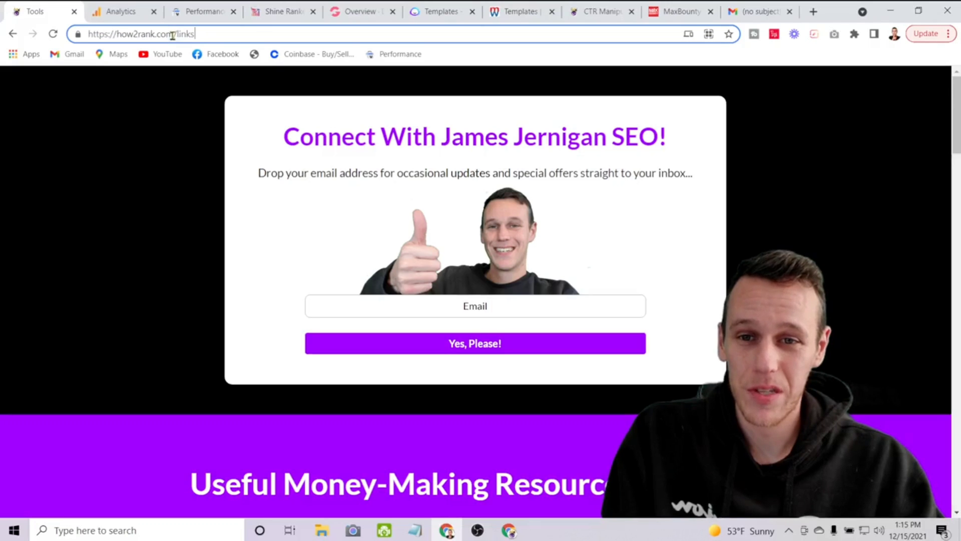
{"action": "scroll", "coordinate": [845, 207], "scroll_direction": "down", "scroll_amount": 10}
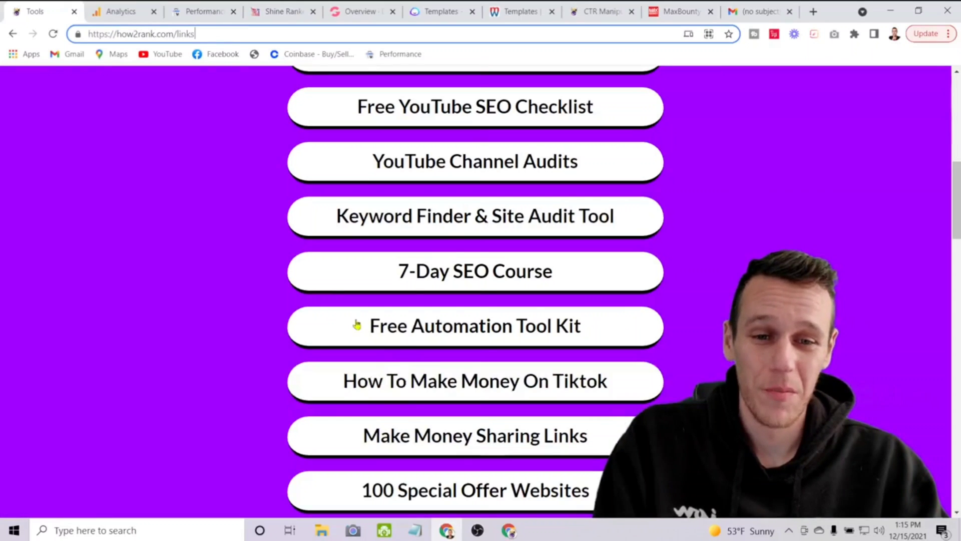
{"action": "left_click", "coordinate": [106, 14]}
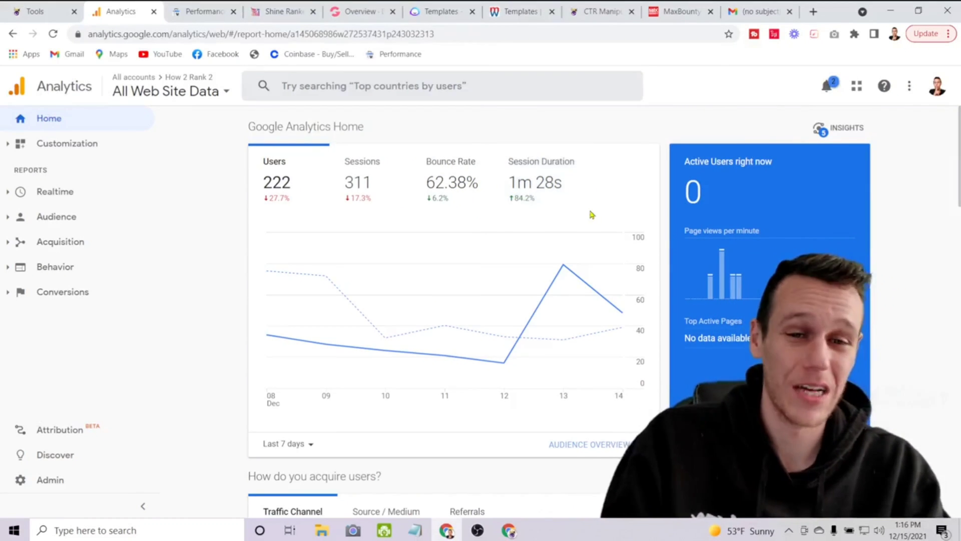
Step: Review the Analytics Home cards, then switch to the Search Console Performance report (37 clicks, 923 impressions)
{"action": "scroll", "coordinate": [216, 192], "scroll_direction": "down", "scroll_amount": 10}
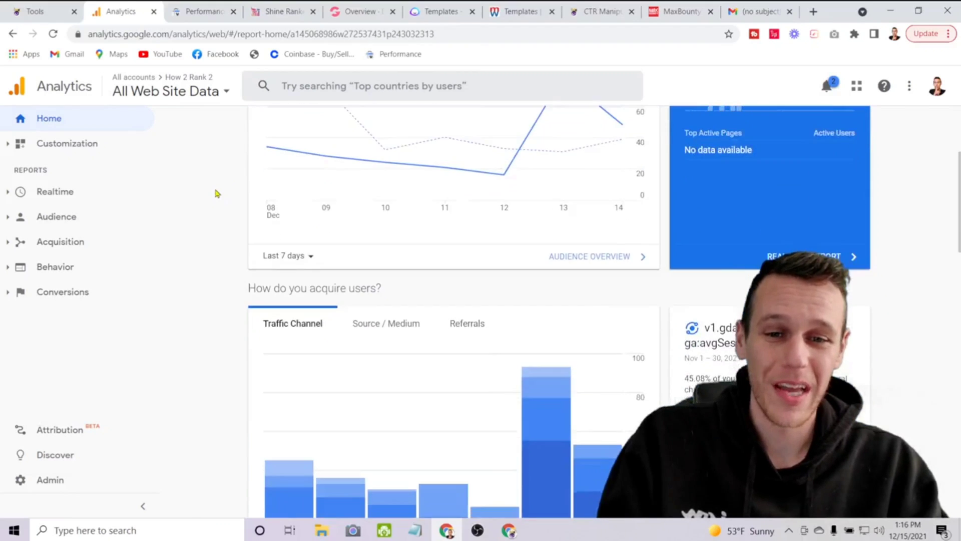
{"action": "scroll", "coordinate": [216, 190], "scroll_direction": "down", "scroll_amount": 4}
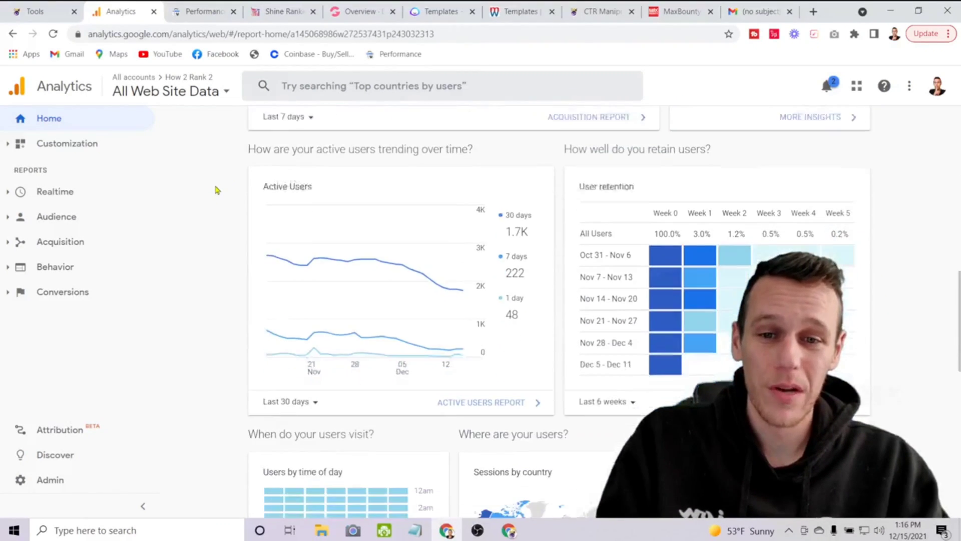
{"action": "scroll", "coordinate": [226, 192], "scroll_direction": "down", "scroll_amount": 2}
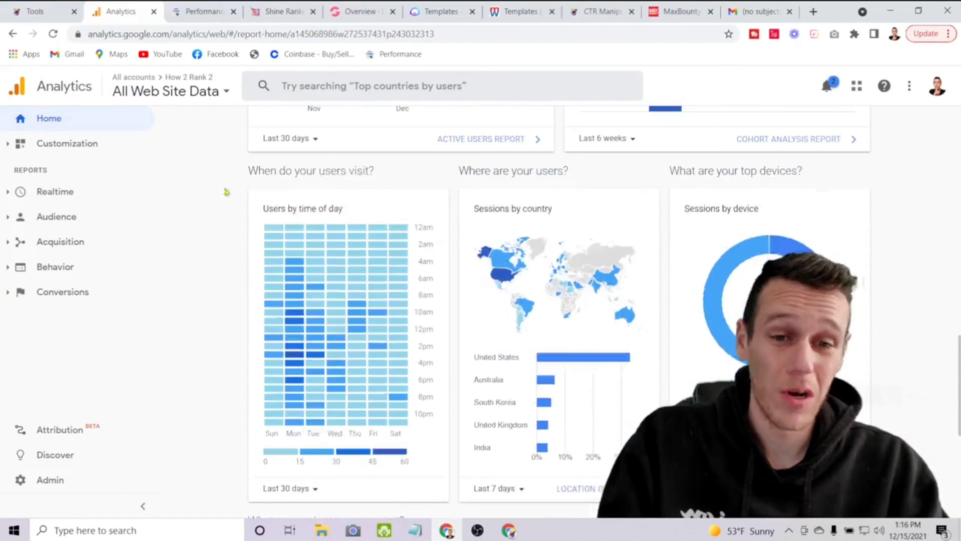
{"action": "mouse_move", "coordinate": [499, 274]}
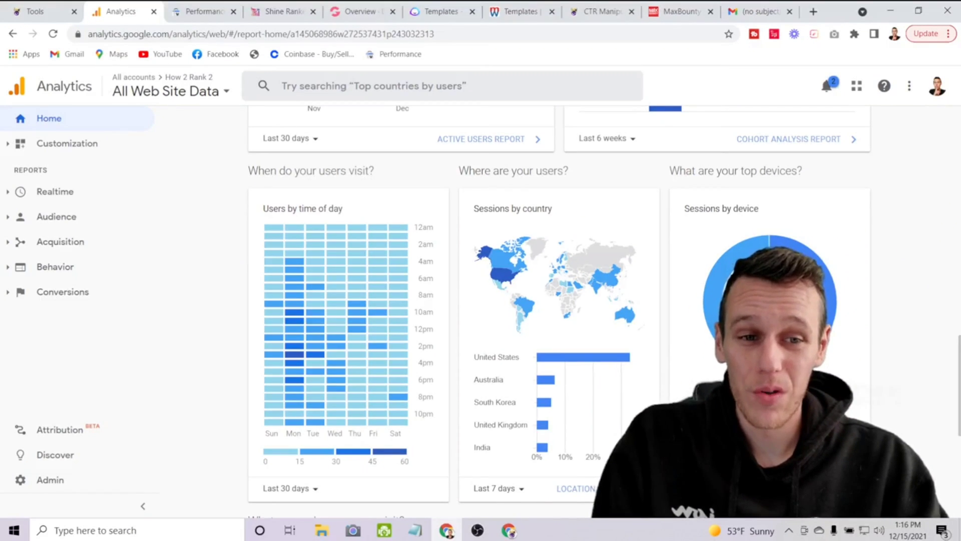
{"action": "scroll", "coordinate": [956, 274], "scroll_direction": "up", "scroll_amount": 15}
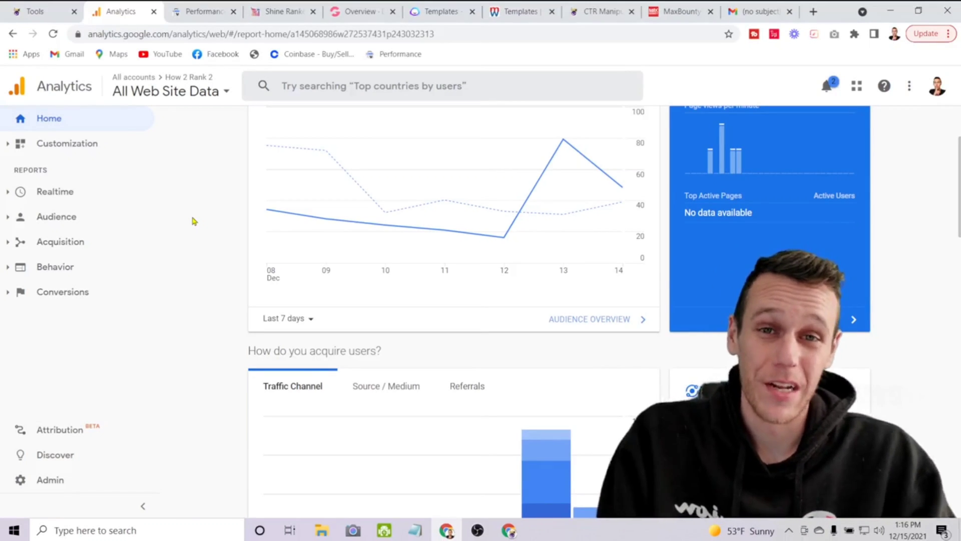
{"action": "left_click", "coordinate": [201, 11]}
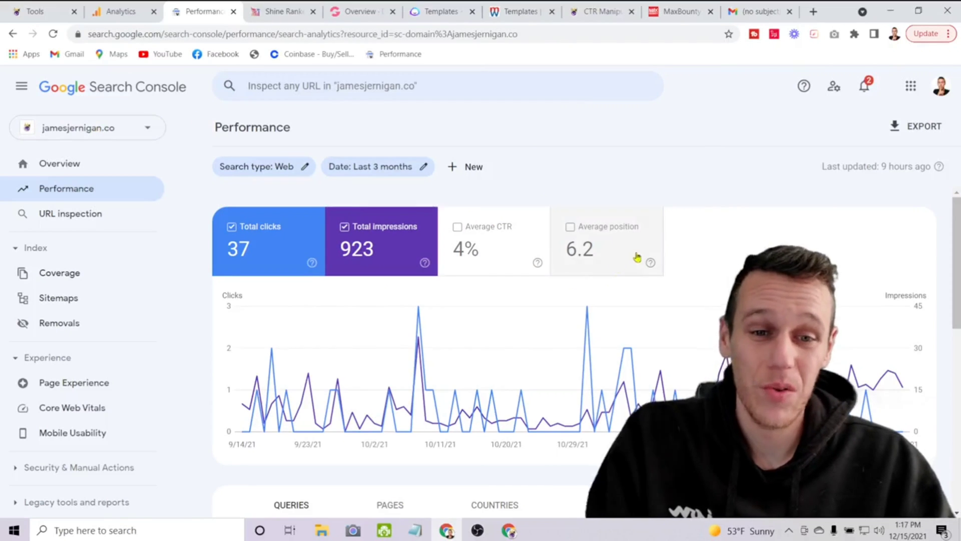
{"action": "scroll", "coordinate": [630, 260], "scroll_direction": "down", "scroll_amount": 6}
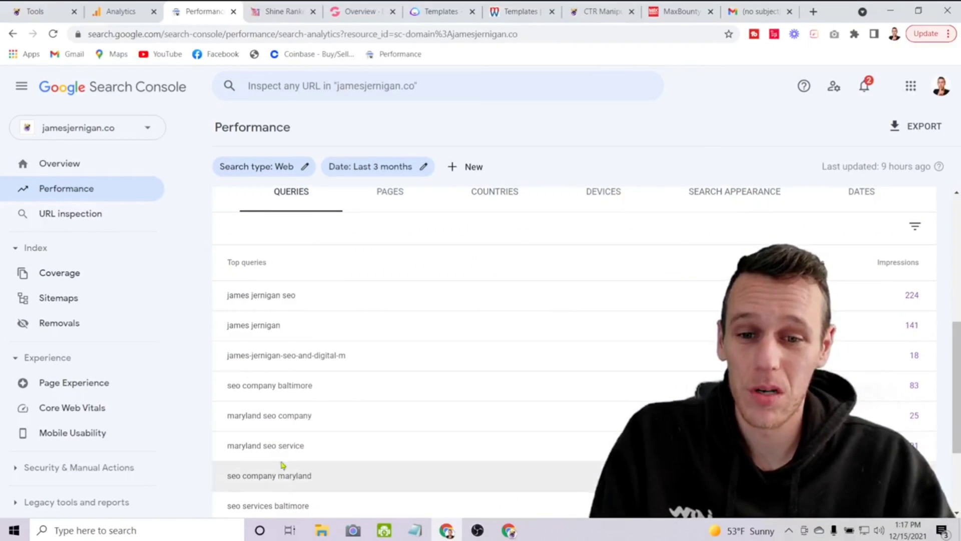
{"action": "scroll", "coordinate": [322, 424], "scroll_direction": "up", "scroll_amount": 6}
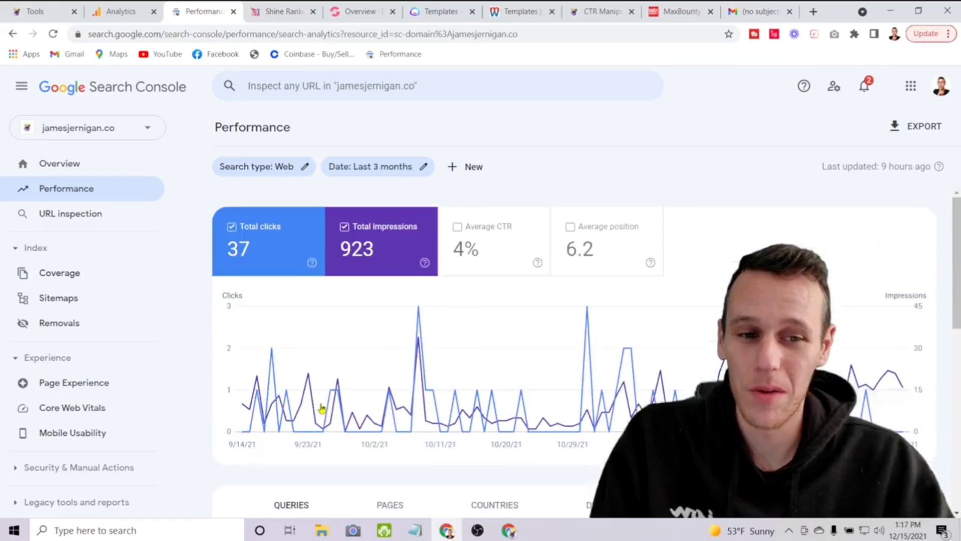
{"action": "left_click", "coordinate": [125, 20]}
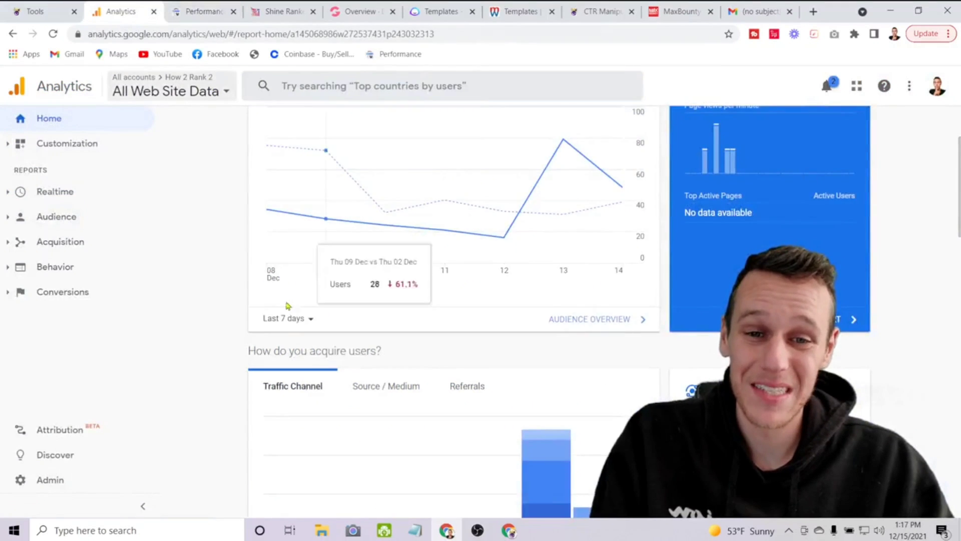
{"action": "scroll", "coordinate": [251, 329], "scroll_direction": "up", "scroll_amount": 3}
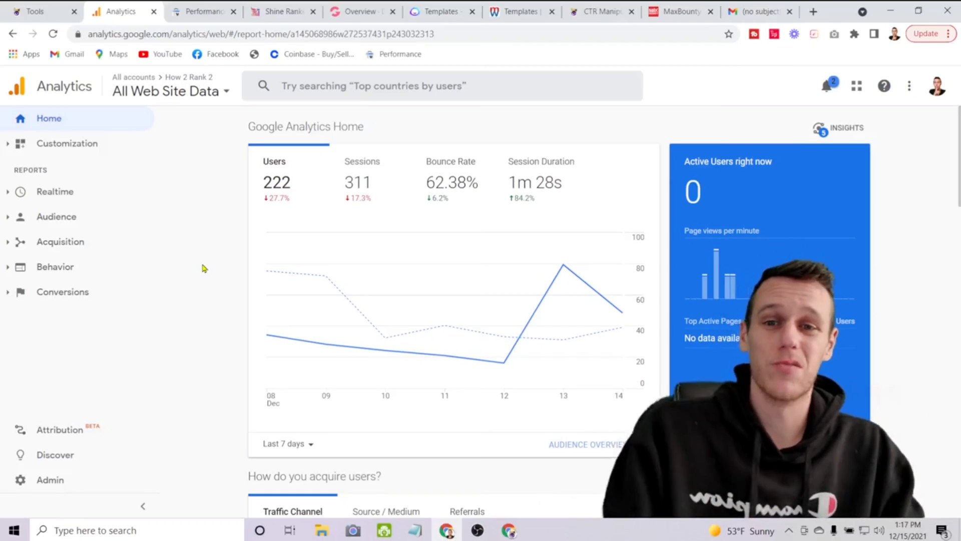
{"action": "left_click", "coordinate": [189, 12]}
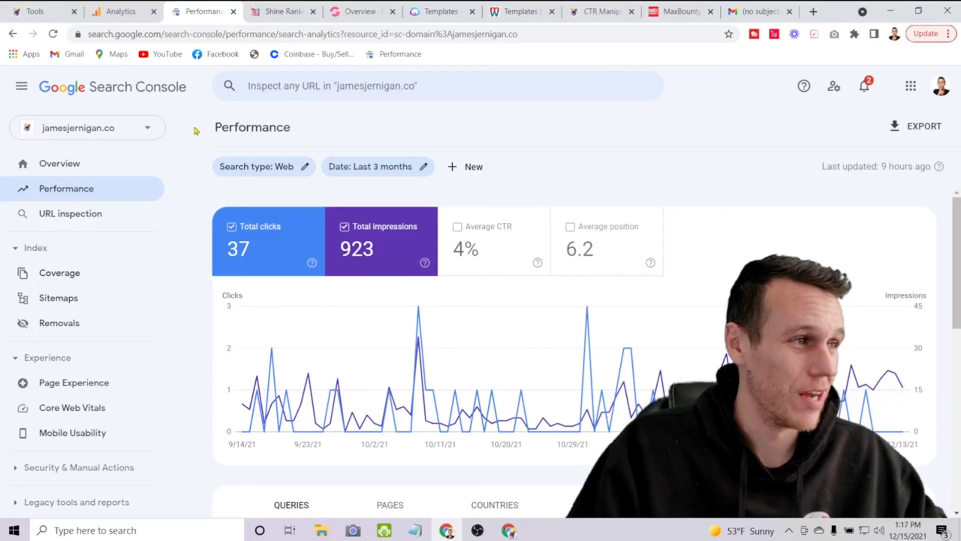
Step: Switch to the Shine Ranker tab with the 1185 make money online keyword results
{"action": "left_click", "coordinate": [291, 12]}
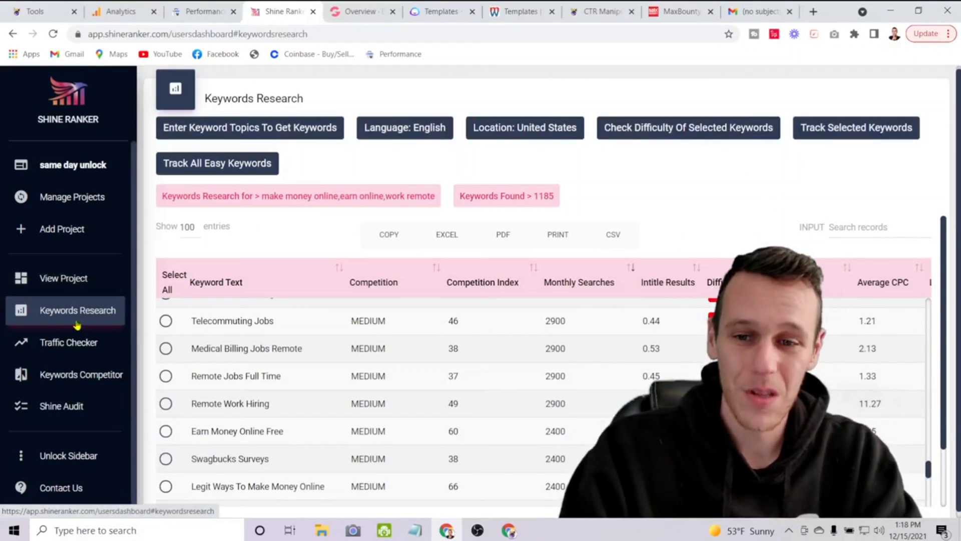
Step: Enter the topics influencer marketing (from autofill), content marketing and digital marketing in the keyword form
{"action": "left_click", "coordinate": [278, 134]}
{"action": "left_click", "coordinate": [507, 286]}
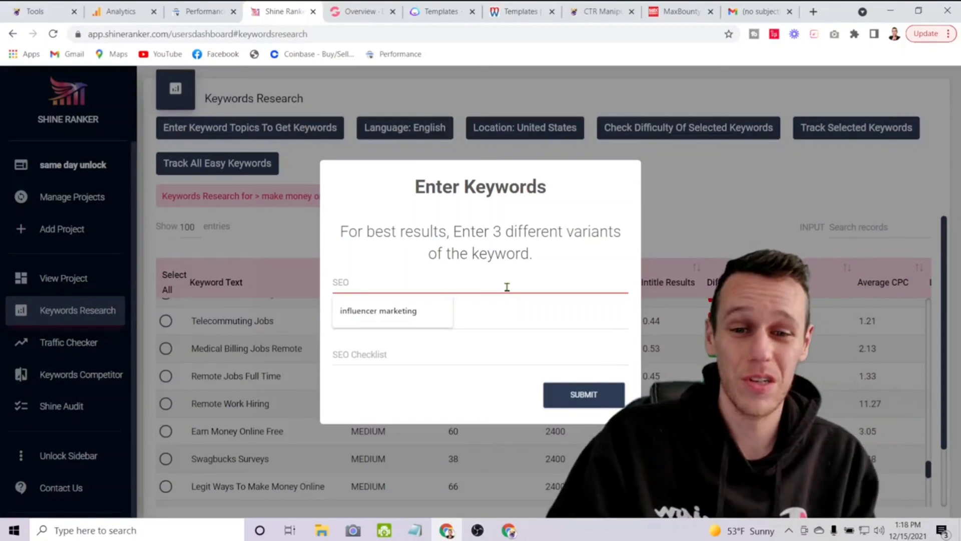
{"action": "left_click", "coordinate": [396, 311]}
{"action": "left_click", "coordinate": [476, 318]}
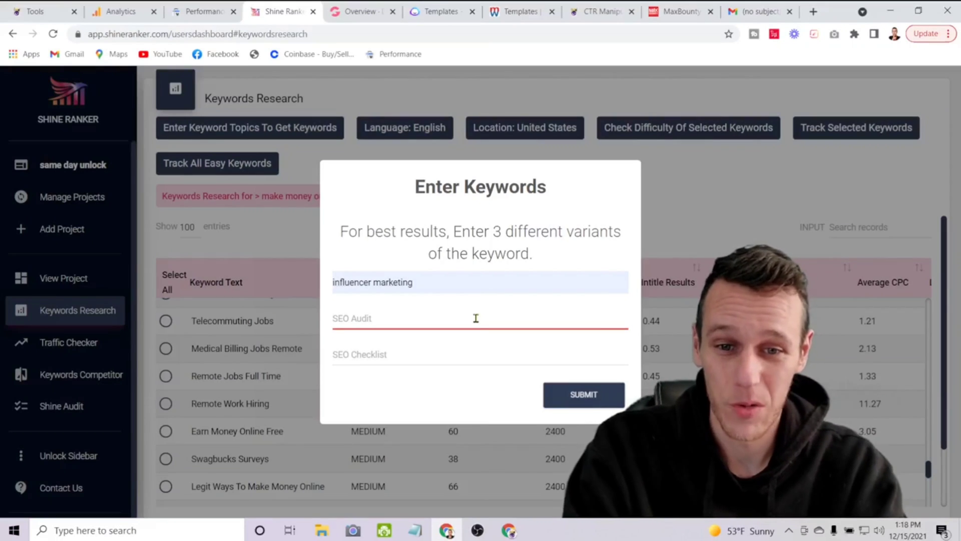
{"action": "type", "text": "c"}
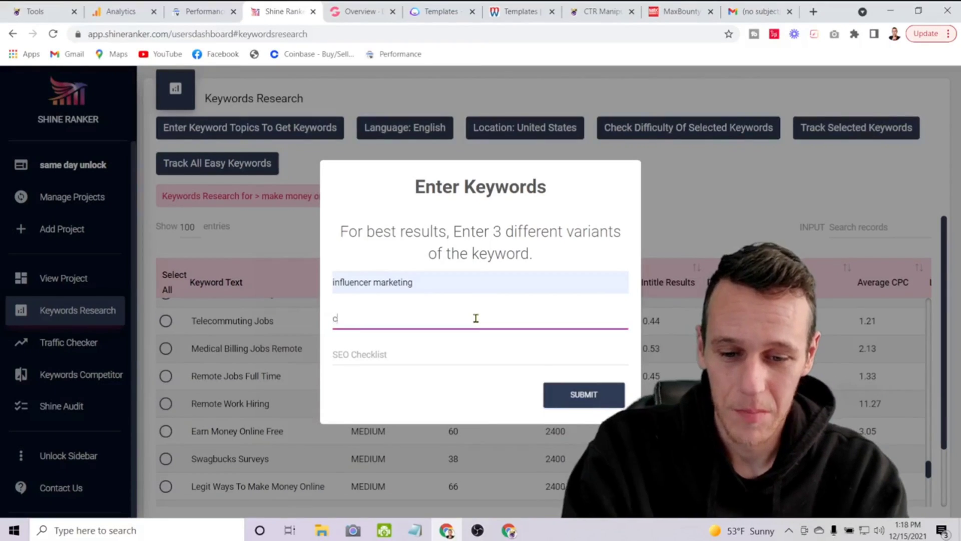
{"action": "type", "text": "ontent marketing"}
{"action": "key", "text": "Tab"}
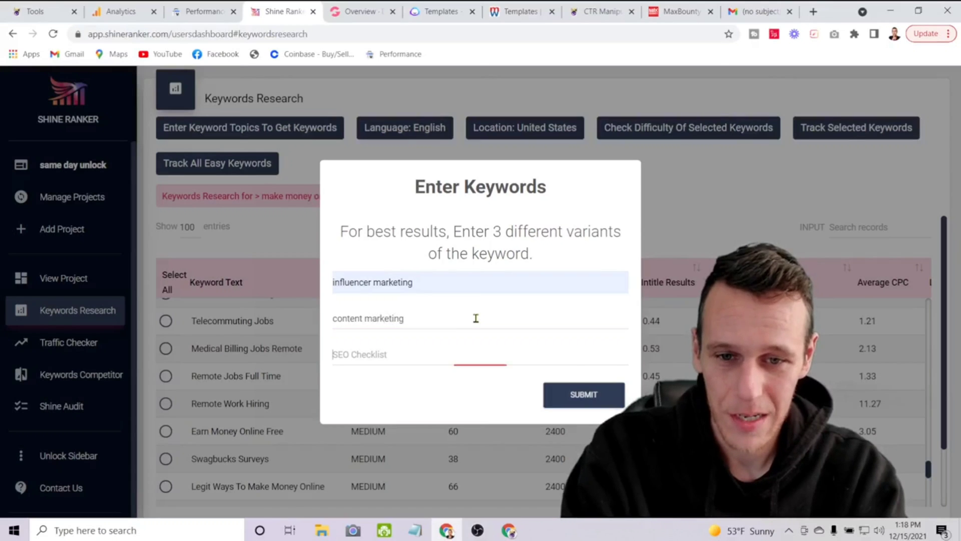
{"action": "type", "text": "di"}
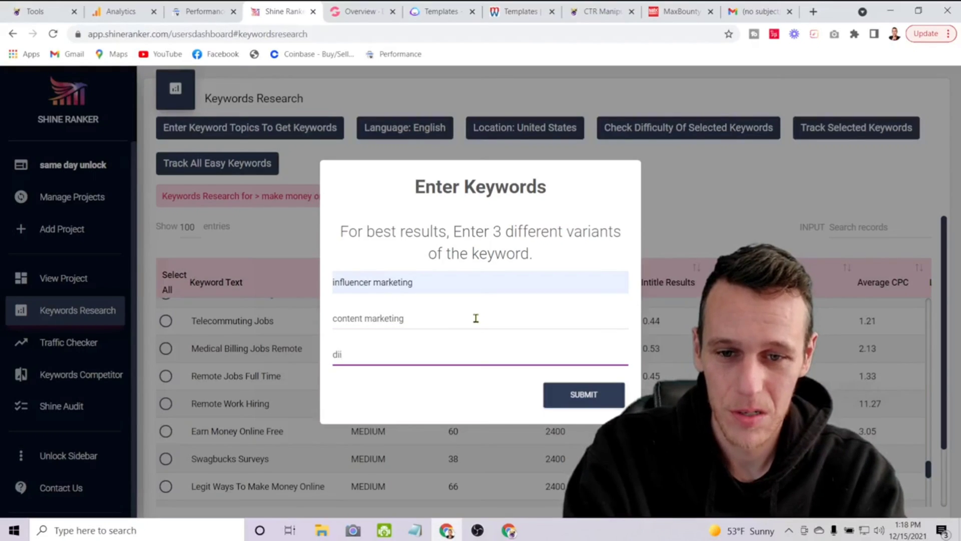
{"action": "type", "text": "gital marketin"}
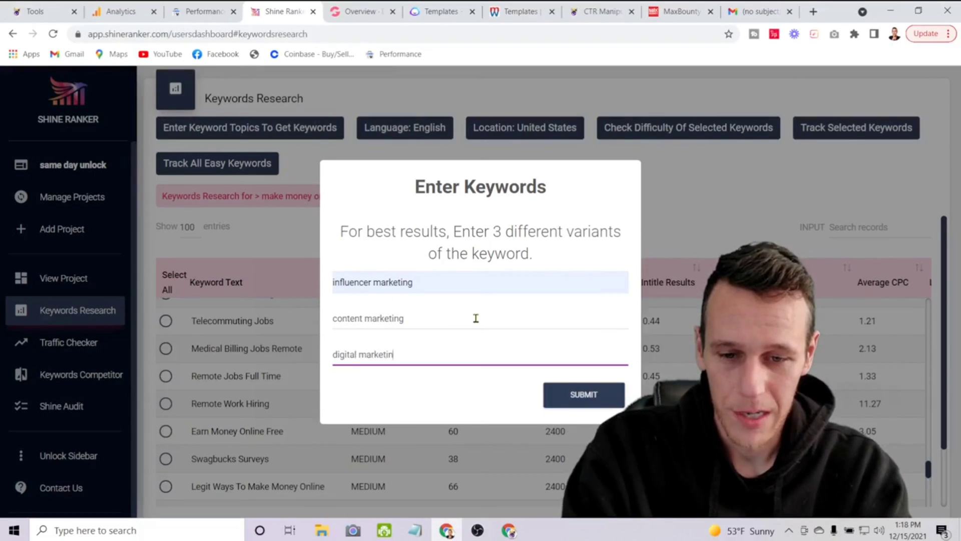
{"action": "type", "text": "g"}
Step: Submit the three topics, review the 2542 keyword results, then cycle through the tabs back to Shine Ranker
{"action": "left_click", "coordinate": [584, 394]}
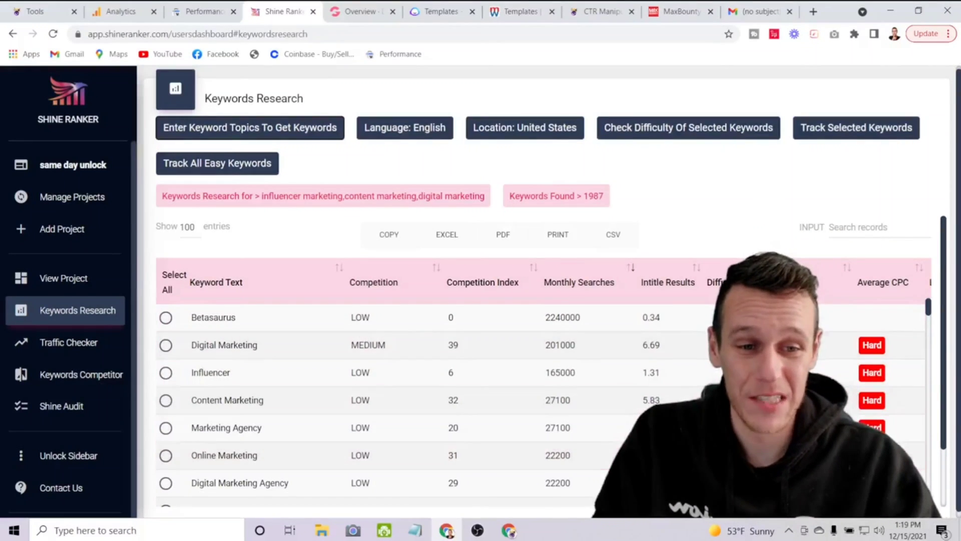
{"action": "scroll", "coordinate": [886, 326], "scroll_direction": "down", "scroll_amount": 10}
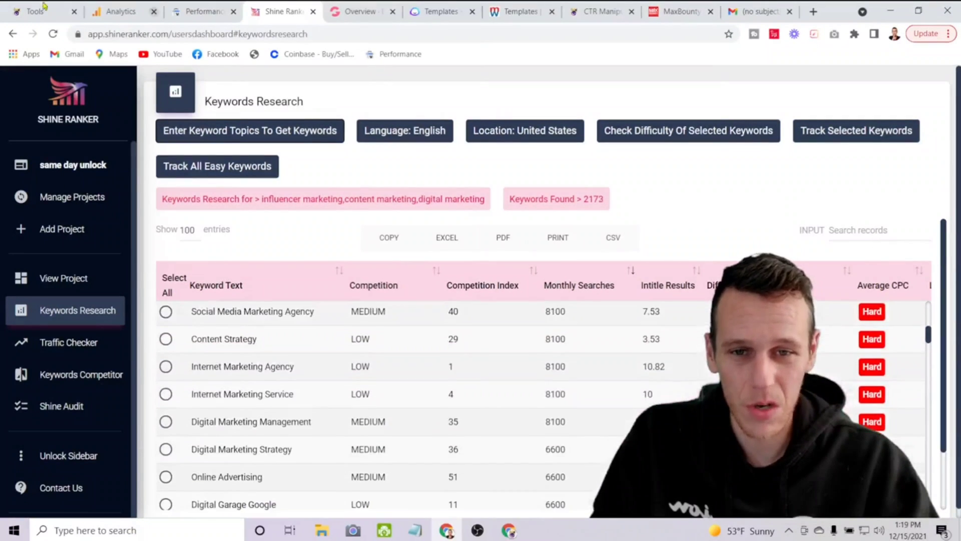
{"action": "key", "text": "ctrl+1"}
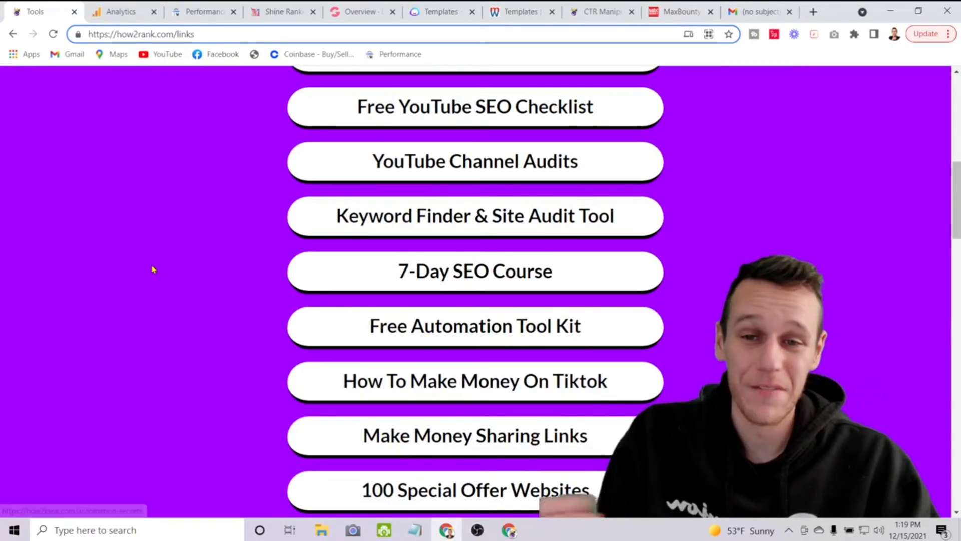
{"action": "left_click", "coordinate": [123, 11]}
{"action": "left_click", "coordinate": [193, 12]}
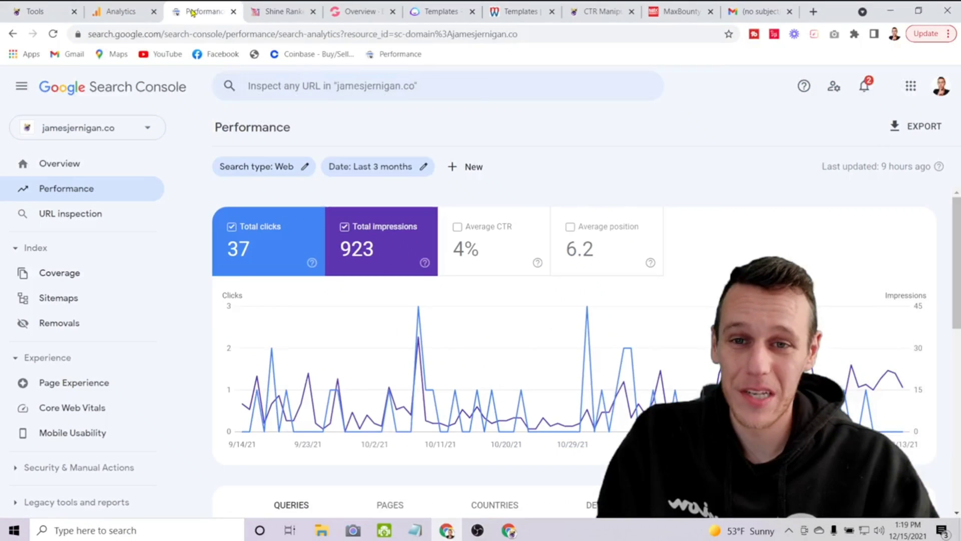
{"action": "left_click", "coordinate": [282, 12]}
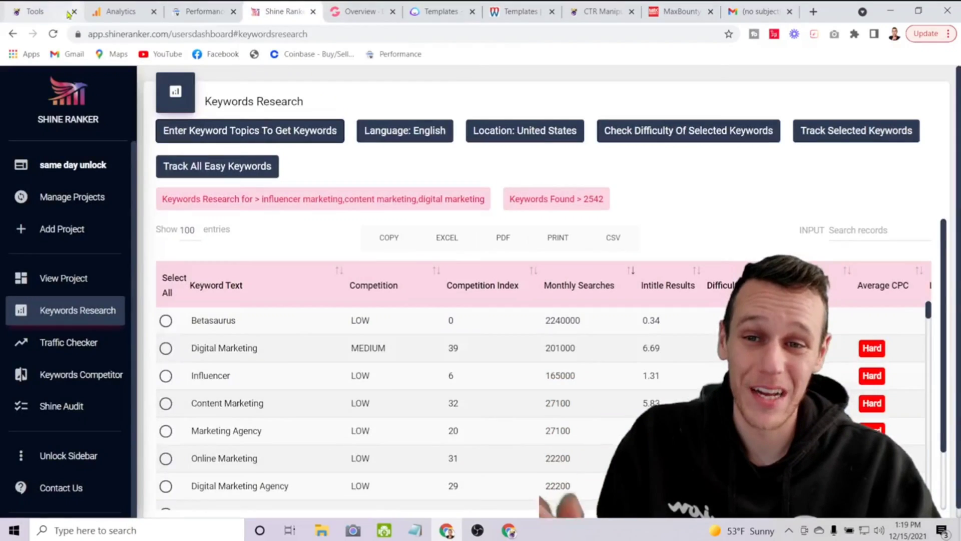
Step: Switch to the how2rank.com/links tab and check its web address
{"action": "left_click", "coordinate": [39, 11]}
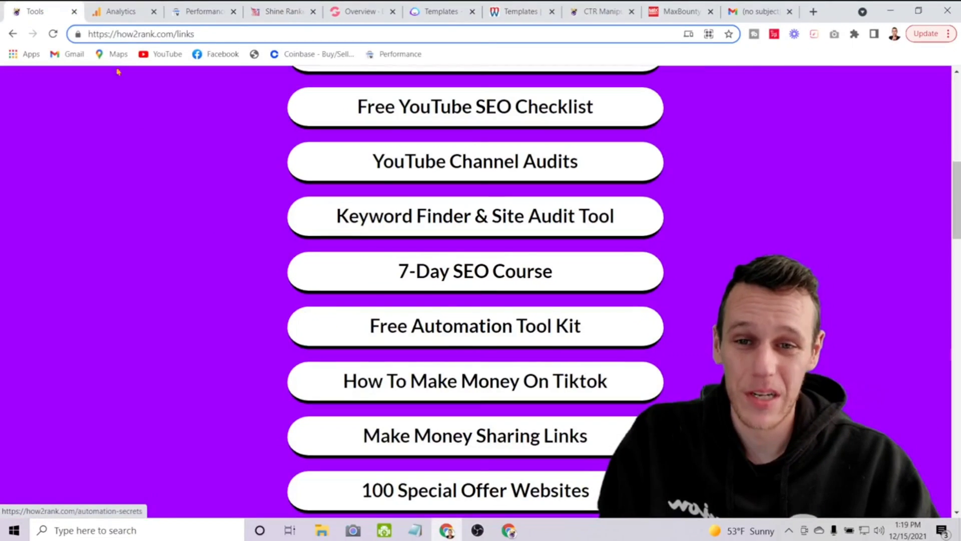
{"action": "left_click", "coordinate": [80, 32]}
{"action": "left_click", "coordinate": [221, 171]}
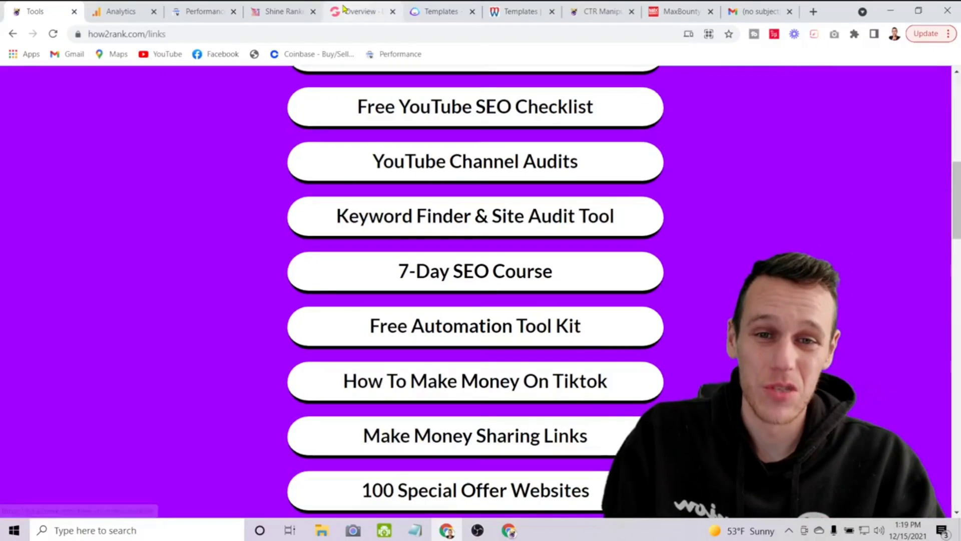
{"action": "left_click", "coordinate": [359, 11]}
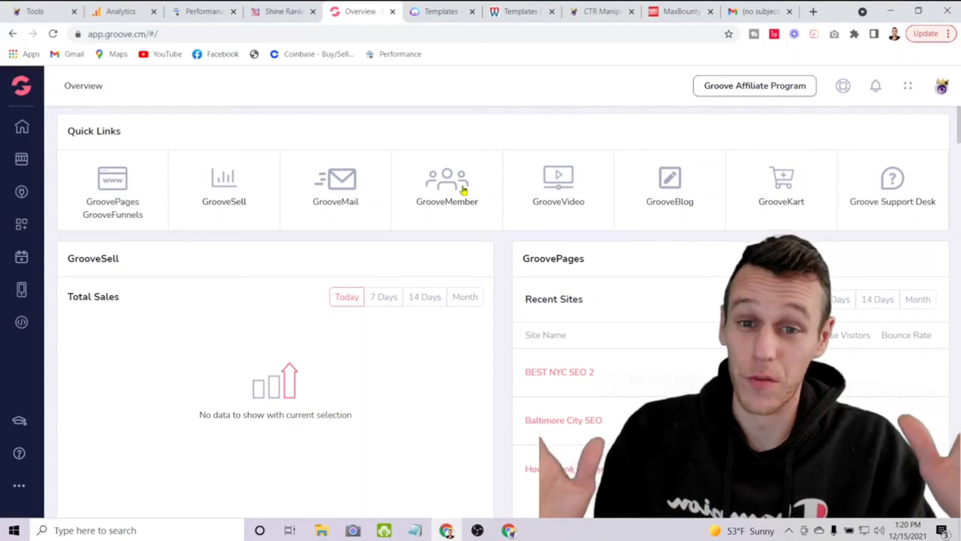
{"action": "left_click", "coordinate": [37, 11]}
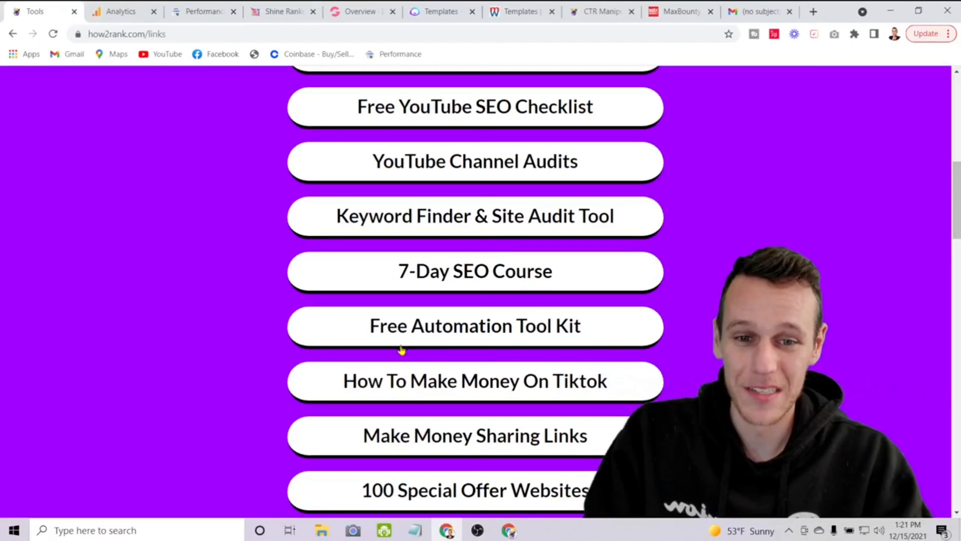
Step: Scroll the links list, then switch to the Groove Overview dashboard with its GroovePages recent sites
{"action": "scroll", "coordinate": [689, 318], "scroll_direction": "down", "scroll_amount": 3}
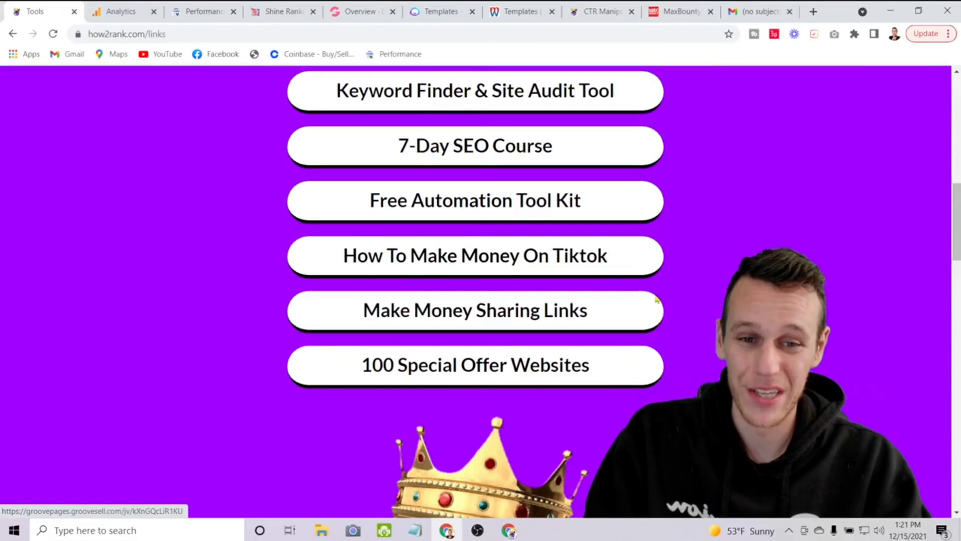
{"action": "left_click", "coordinate": [175, 34]}
{"action": "left_click", "coordinate": [361, 11]}
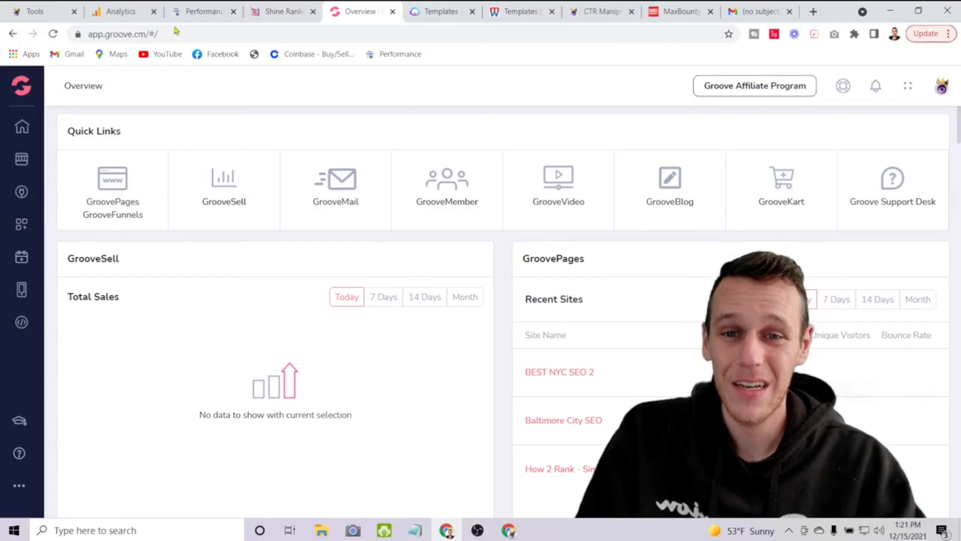
Step: Revisit the how2rank links page and its address, then return to the Groove dashboard
{"action": "left_click", "coordinate": [23, 15]}
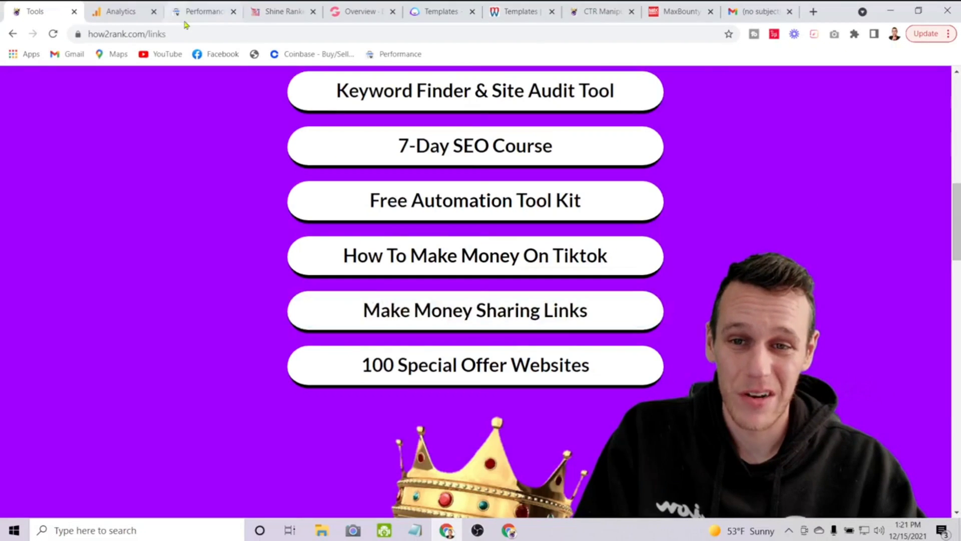
{"action": "left_click", "coordinate": [192, 34]}
{"action": "left_click", "coordinate": [149, 104]}
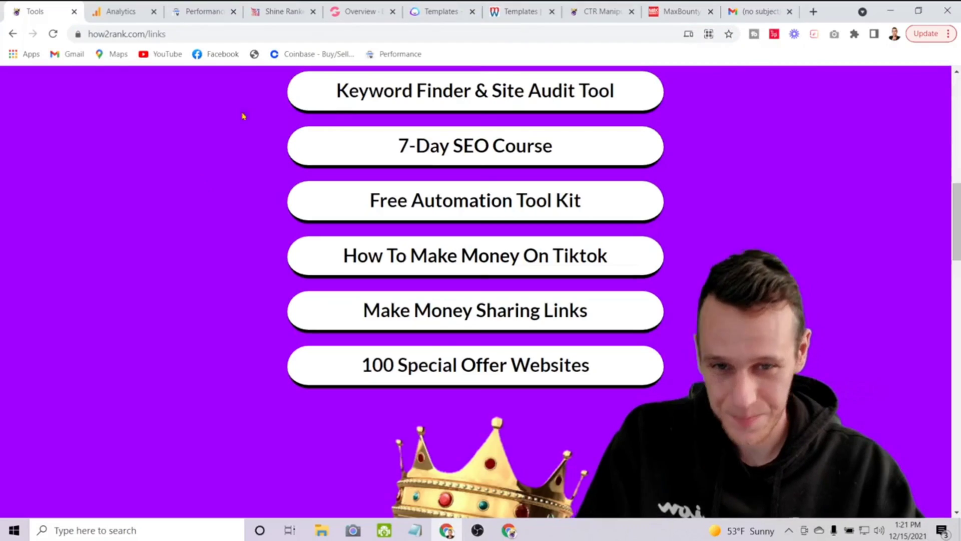
{"action": "left_click", "coordinate": [341, 11]}
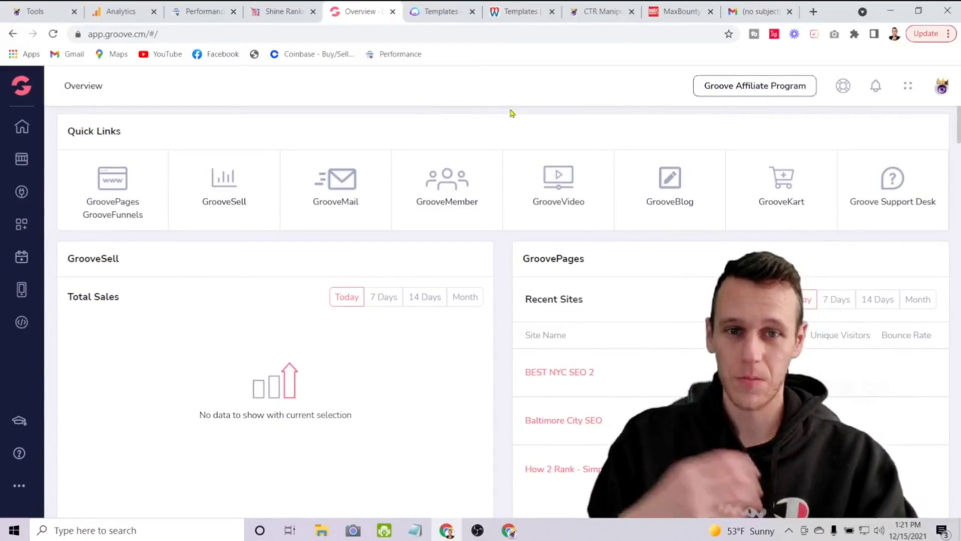
Step: Minimize and restore Chrome, then switch to the Jarvis Templates tab
{"action": "left_click", "coordinate": [891, 11]}
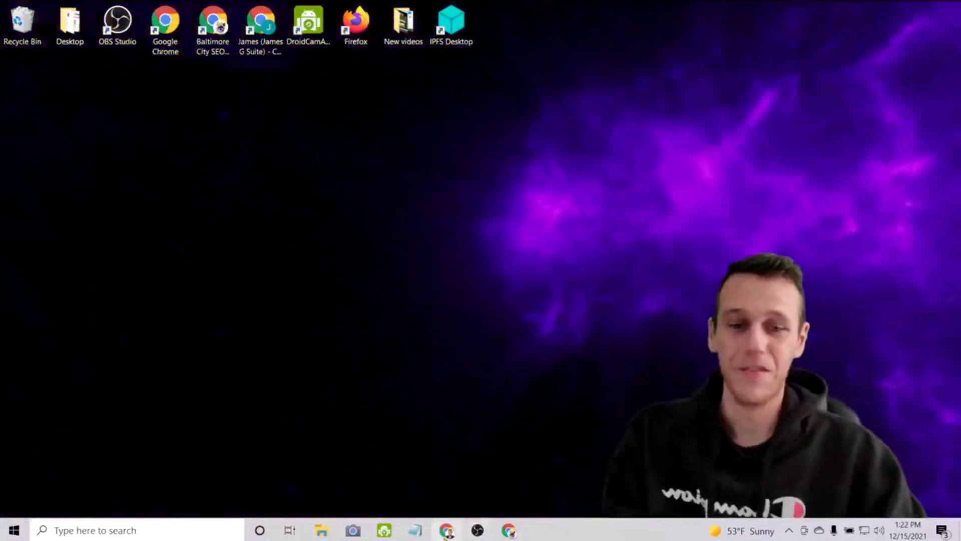
{"action": "left_click", "coordinate": [446, 532]}
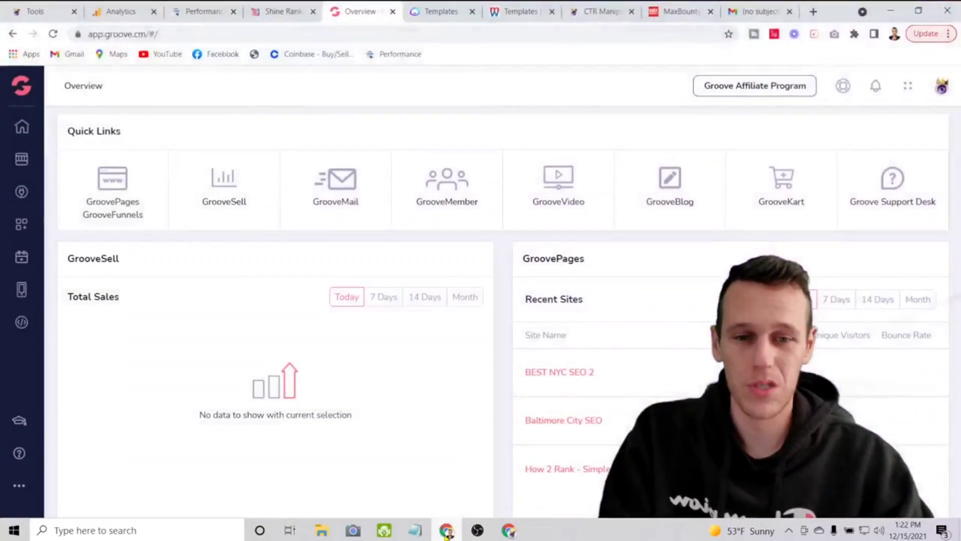
{"action": "left_click", "coordinate": [429, 16]}
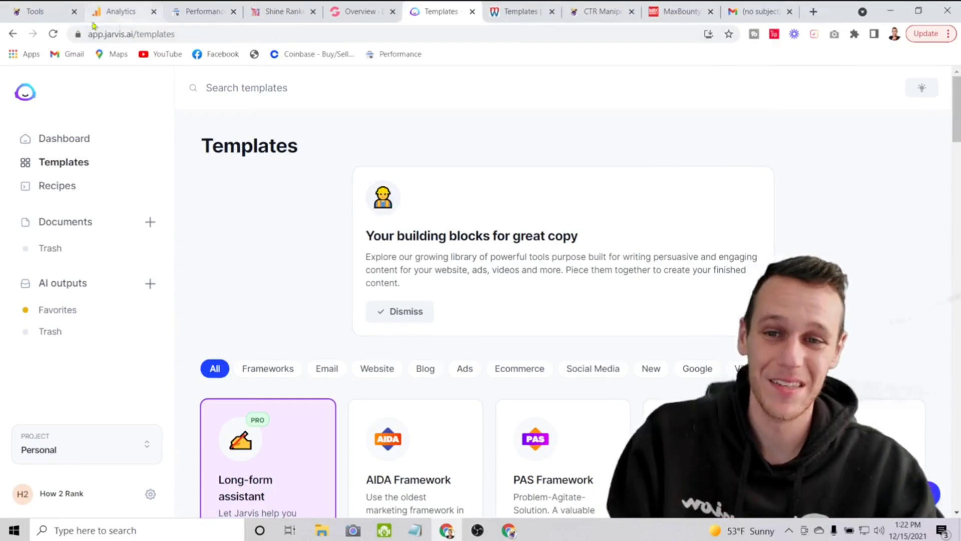
Step: Revisit the how2rank links page, checking its address and scrolling the list
{"action": "left_click", "coordinate": [39, 11]}
{"action": "scroll", "coordinate": [408, 241], "scroll_direction": "up", "scroll_amount": 10}
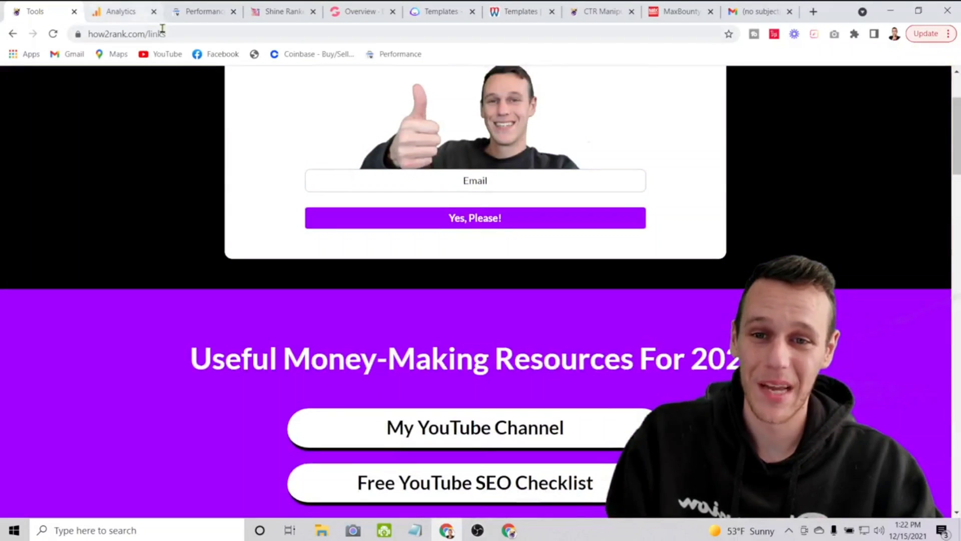
{"action": "left_click", "coordinate": [166, 34]}
{"action": "left_click", "coordinate": [125, 327]}
{"action": "scroll", "coordinate": [175, 285], "scroll_direction": "down", "scroll_amount": 8}
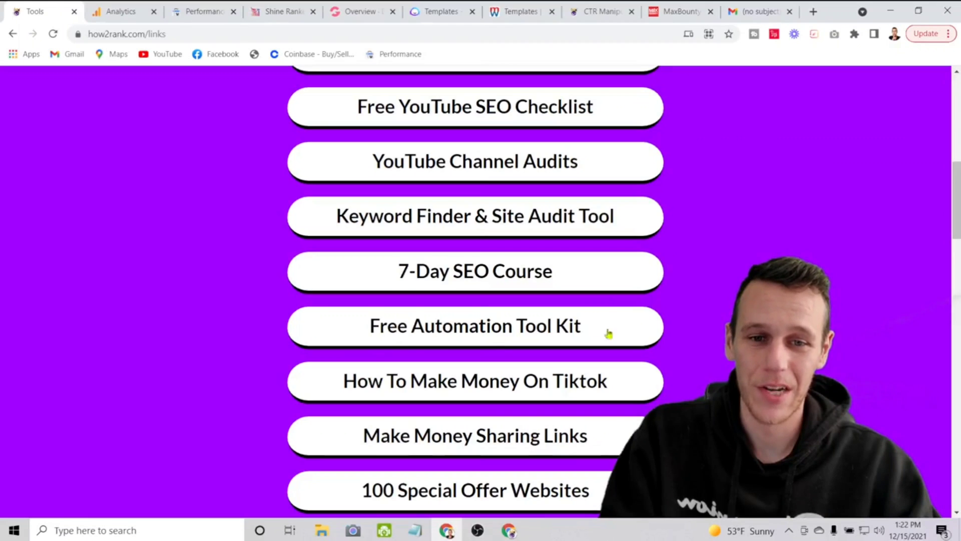
Step: Return to the Jarvis.ai templates library and scroll through all the template cards
{"action": "left_click", "coordinate": [454, 13]}
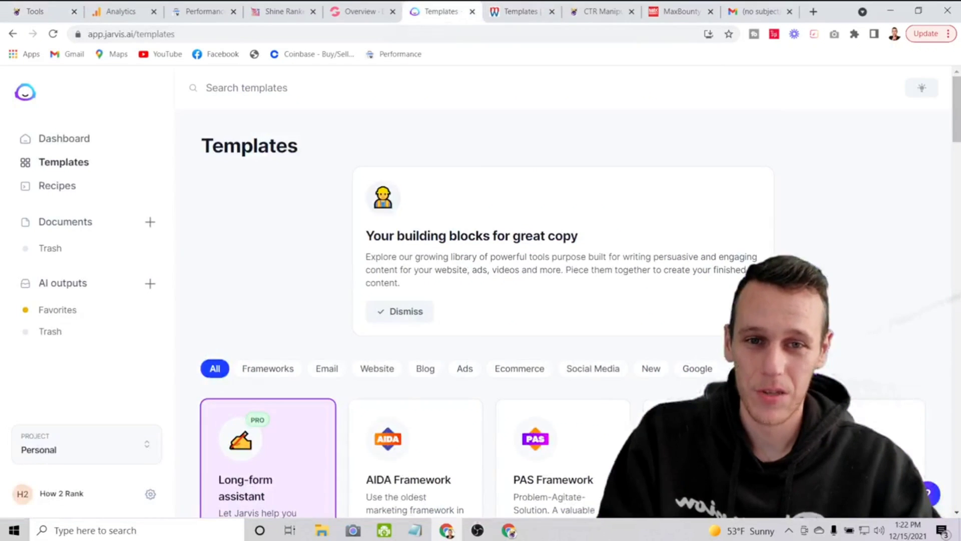
{"action": "scroll", "coordinate": [575, 296], "scroll_direction": "down", "scroll_amount": 1}
{"action": "scroll", "coordinate": [863, 245], "scroll_direction": "down", "scroll_amount": 1}
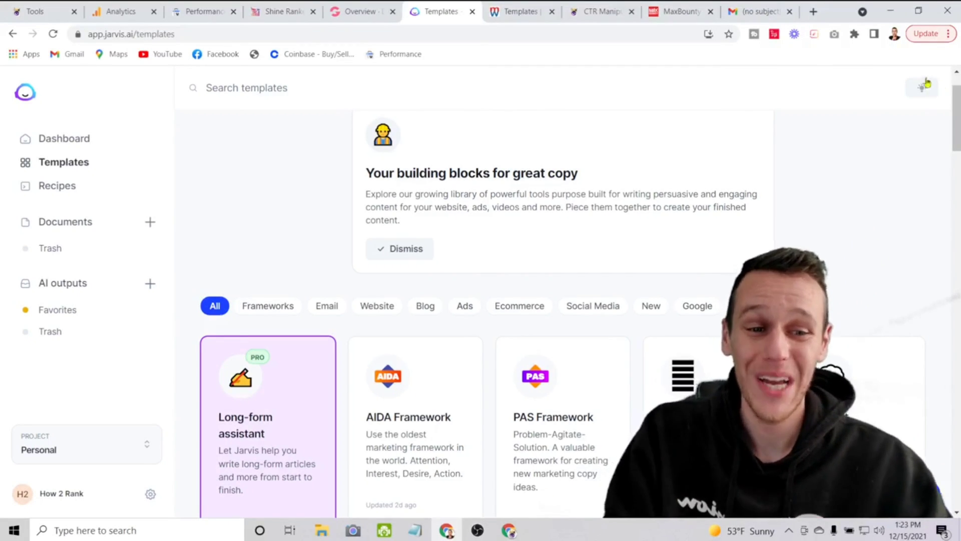
{"action": "scroll", "coordinate": [891, 173], "scroll_direction": "down", "scroll_amount": 6}
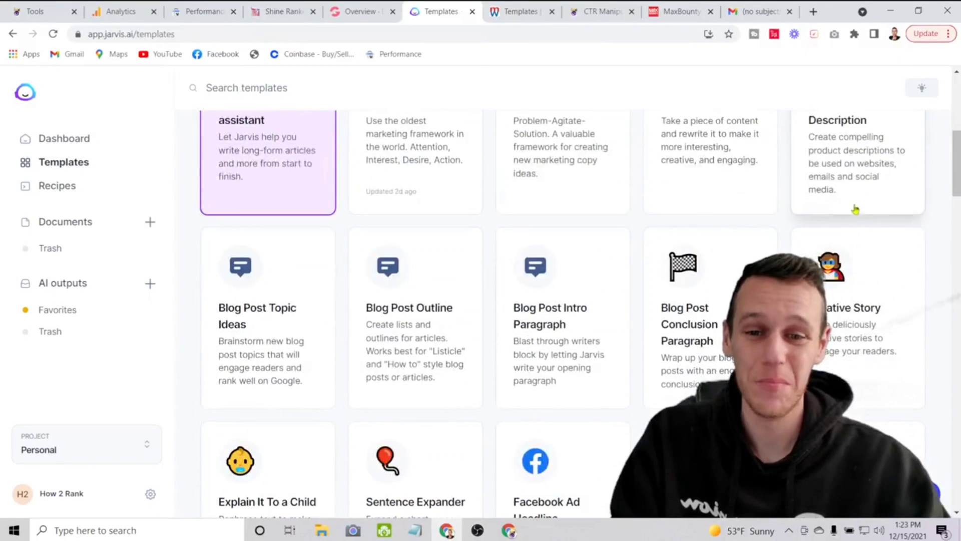
{"action": "scroll", "coordinate": [855, 210], "scroll_direction": "up", "scroll_amount": 1}
{"action": "scroll", "coordinate": [486, 203], "scroll_direction": "up", "scroll_amount": 2}
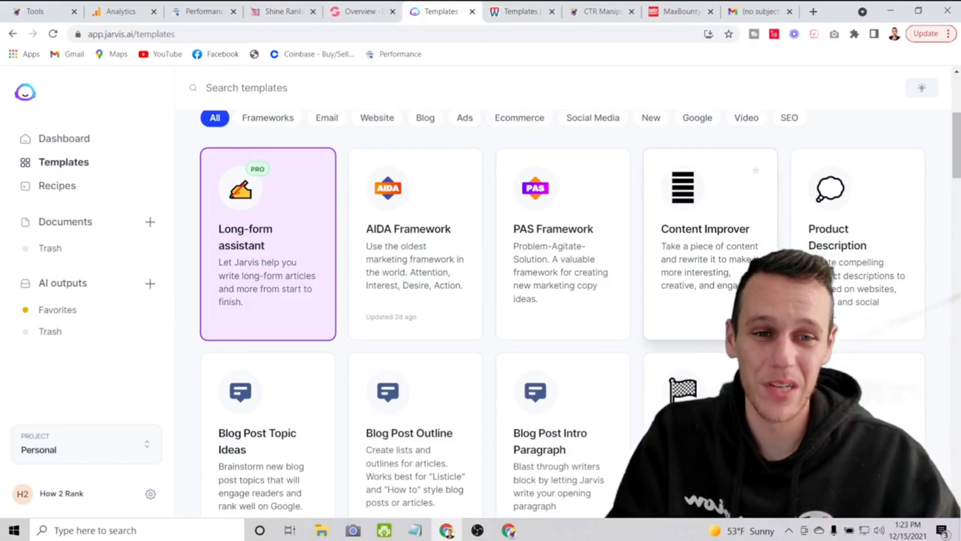
{"action": "scroll", "coordinate": [809, 186], "scroll_direction": "down", "scroll_amount": 8}
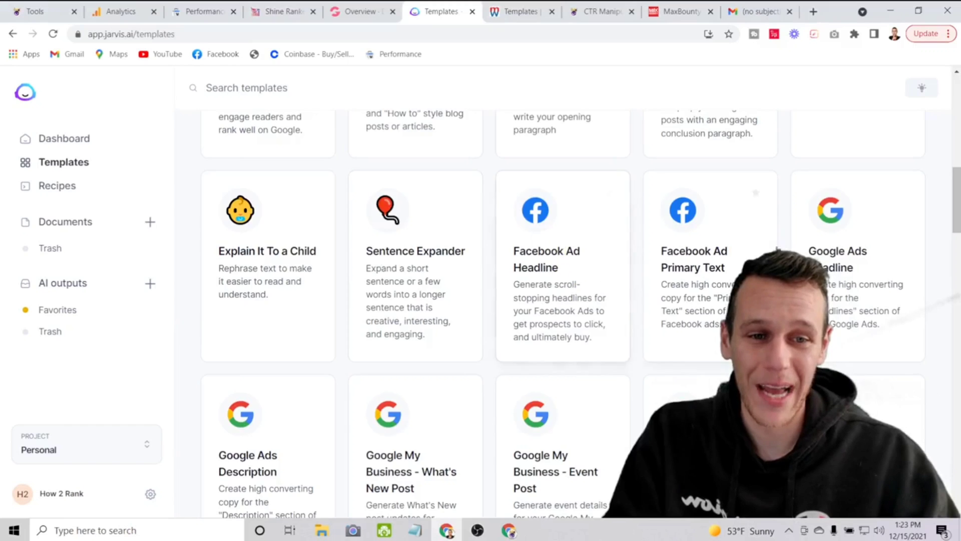
{"action": "scroll", "coordinate": [777, 249], "scroll_direction": "down", "scroll_amount": 8}
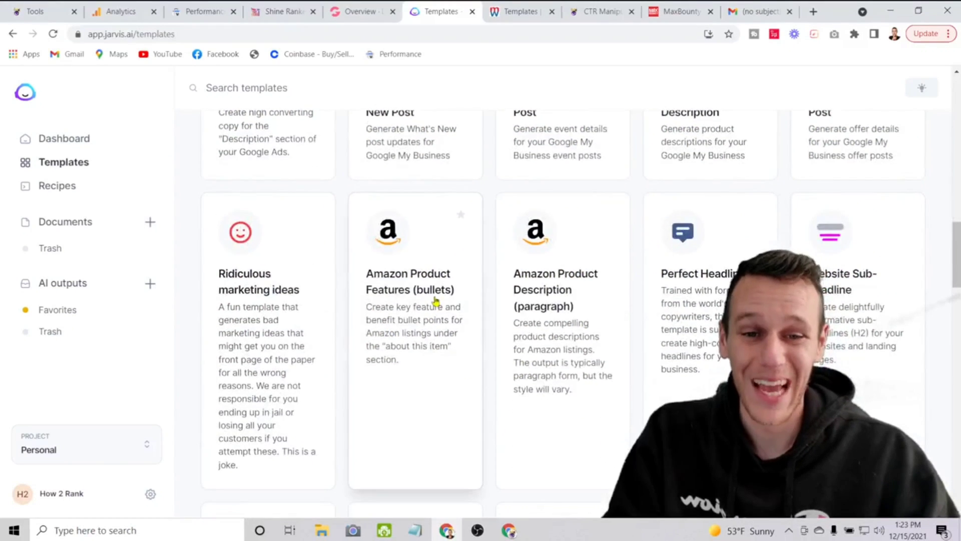
{"action": "scroll", "coordinate": [435, 299], "scroll_direction": "down", "scroll_amount": 7}
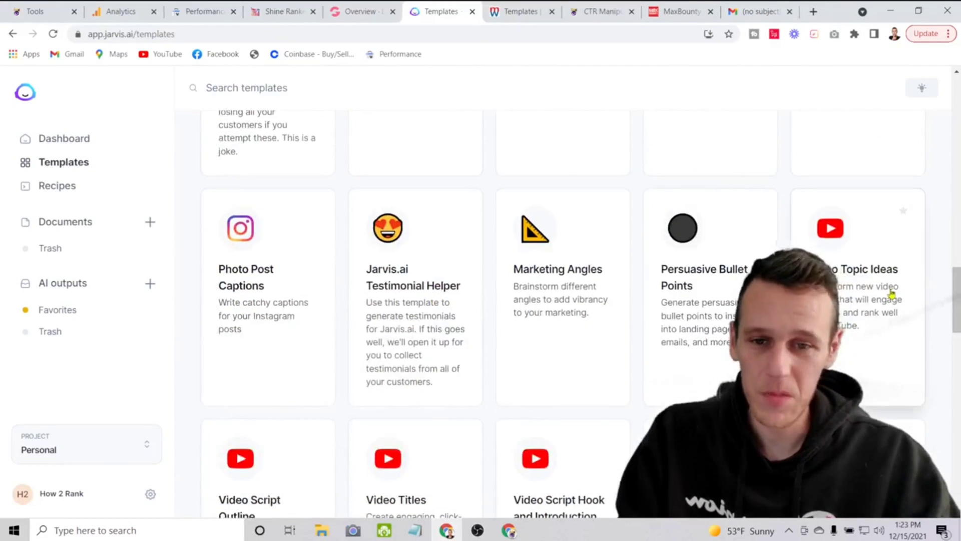
{"action": "scroll", "coordinate": [892, 295], "scroll_direction": "down", "scroll_amount": 3}
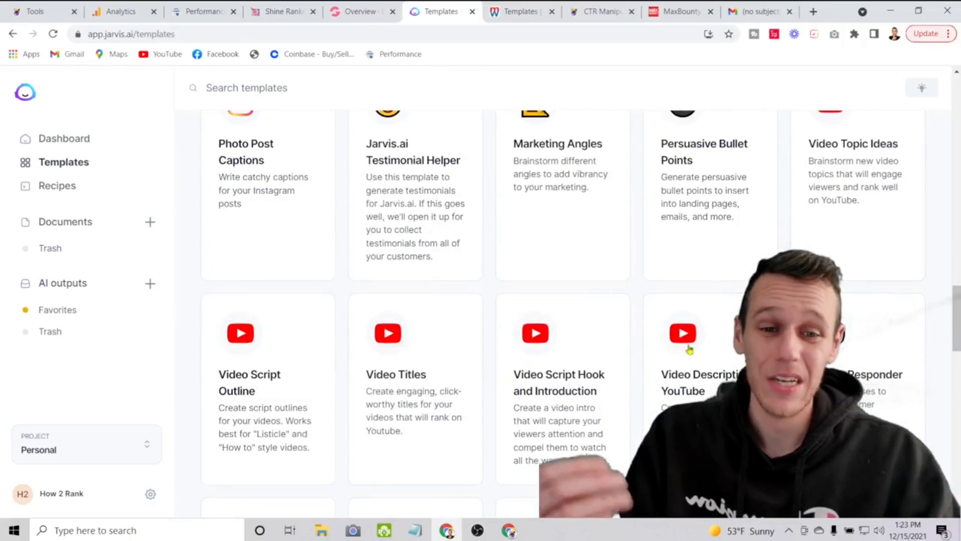
{"action": "scroll", "coordinate": [682, 327], "scroll_direction": "down", "scroll_amount": 8}
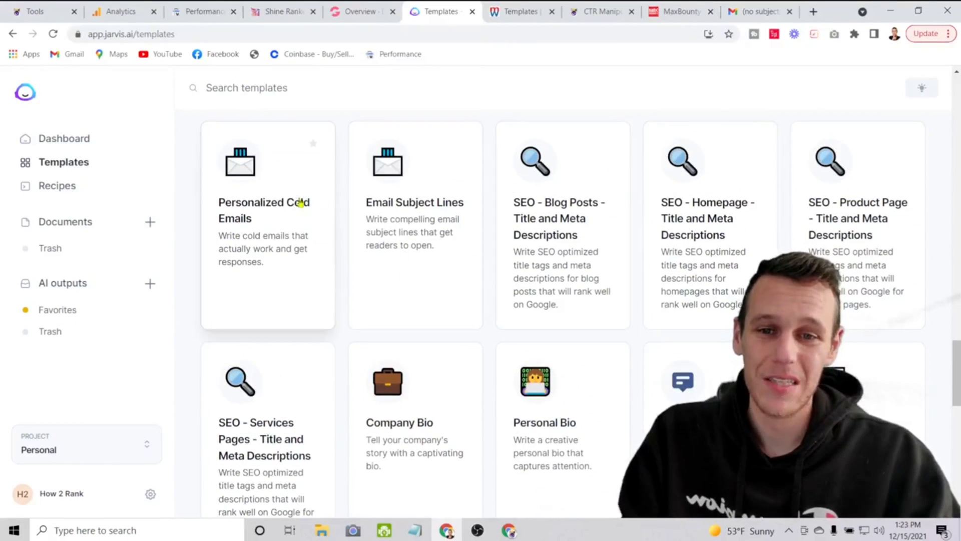
{"action": "scroll", "coordinate": [632, 219], "scroll_direction": "down", "scroll_amount": 6}
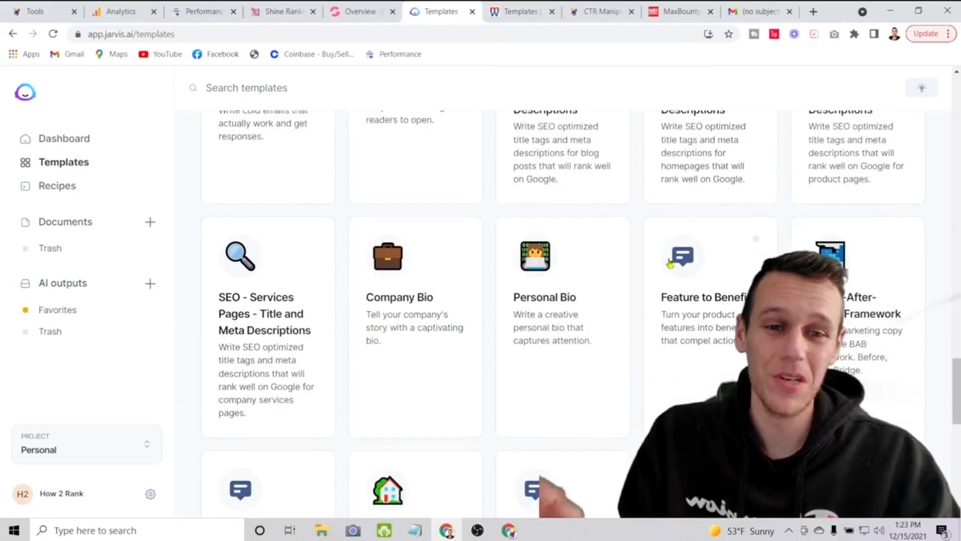
{"action": "scroll", "coordinate": [672, 262], "scroll_direction": "down", "scroll_amount": 3}
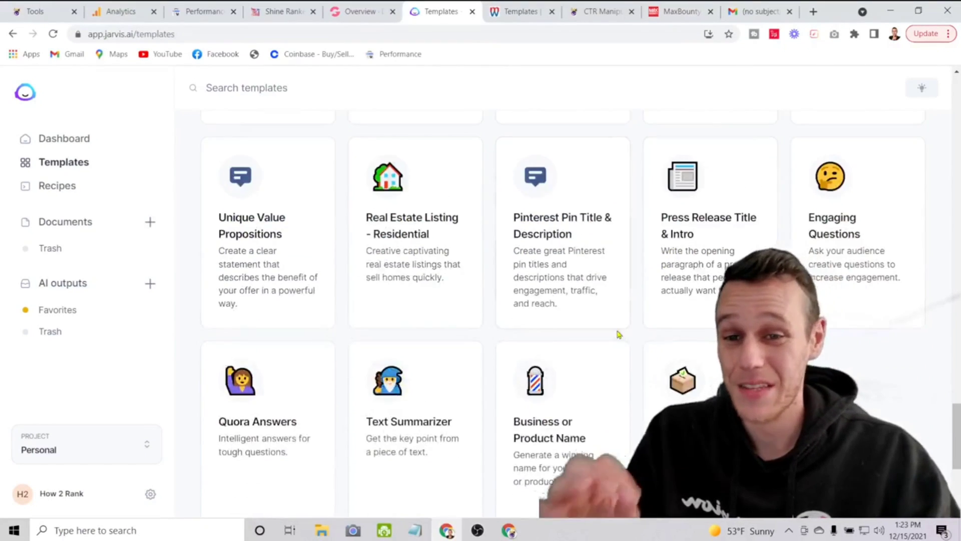
{"action": "scroll", "coordinate": [618, 332], "scroll_direction": "down", "scroll_amount": 1}
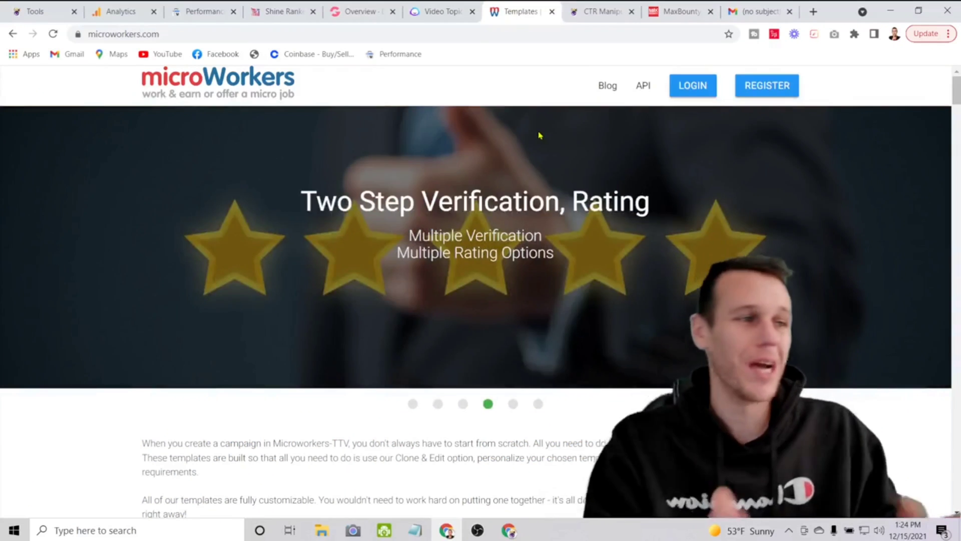